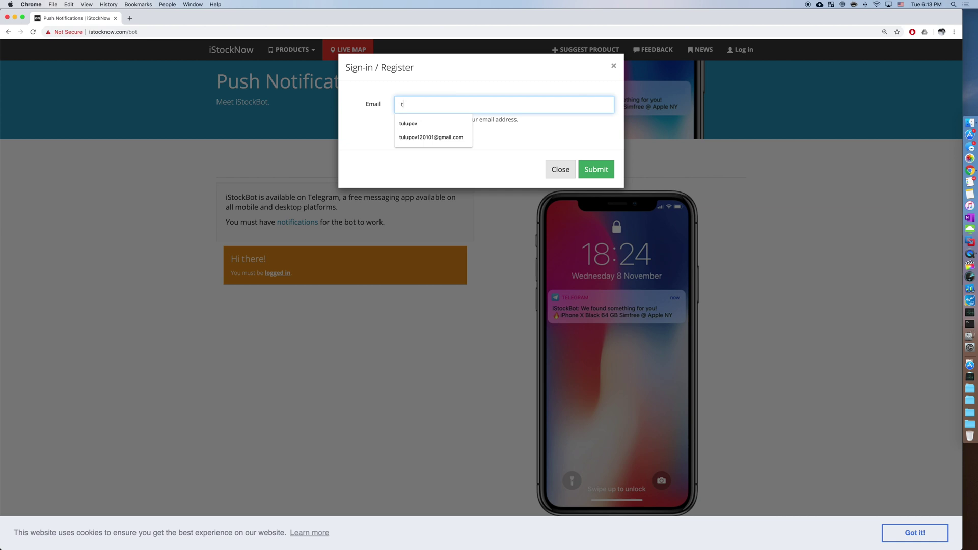
Submit the saved email for a sign-in link, then follow the link in the iStockNow email.
left_click(431, 137)
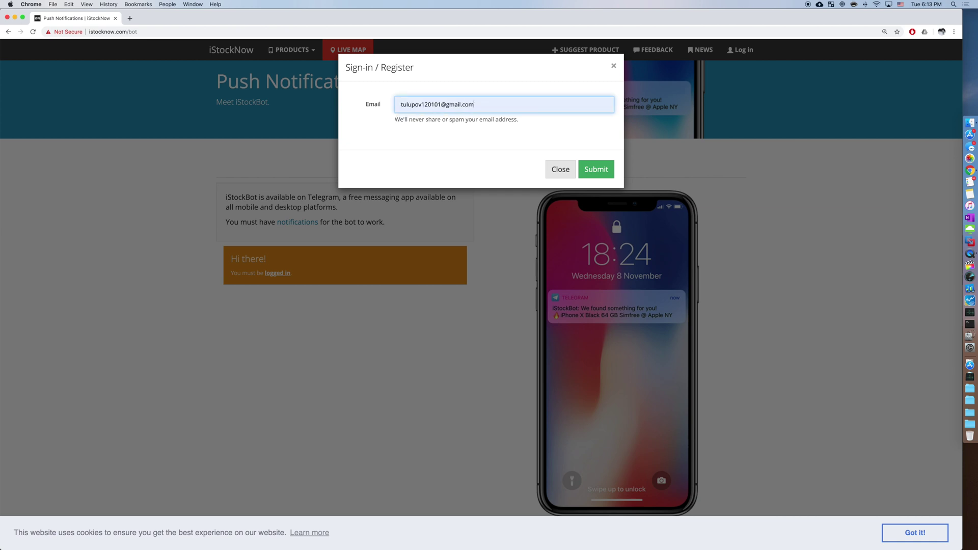
left_click(591, 171)
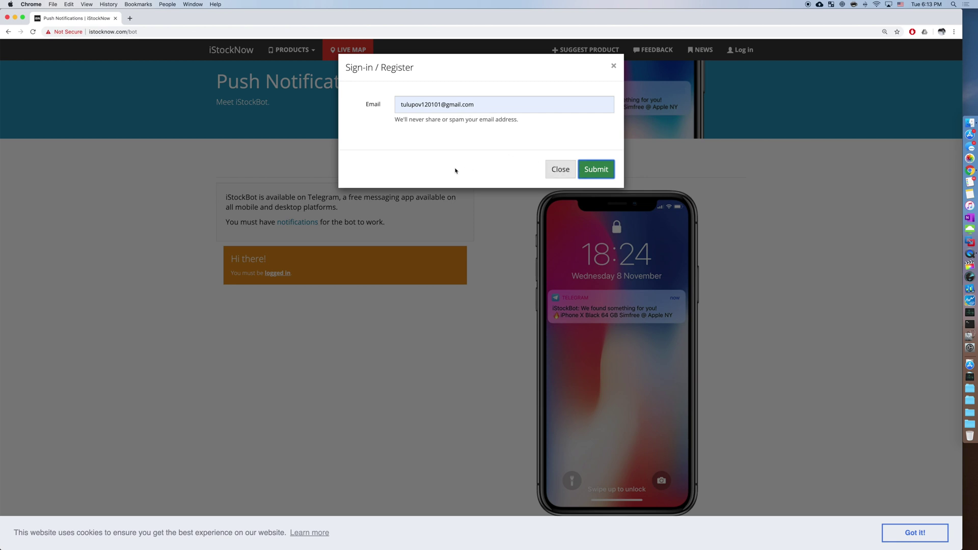
left_click(598, 135)
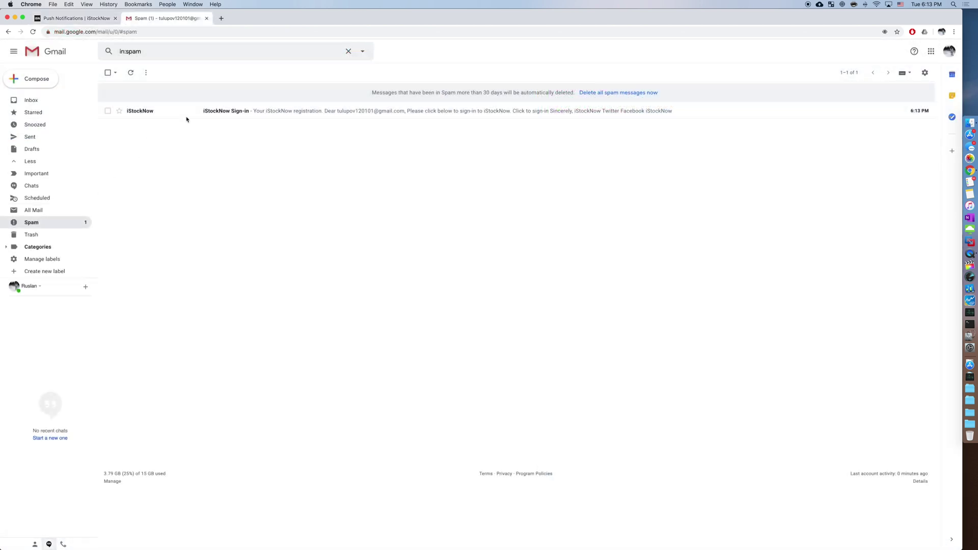
left_click(236, 112)
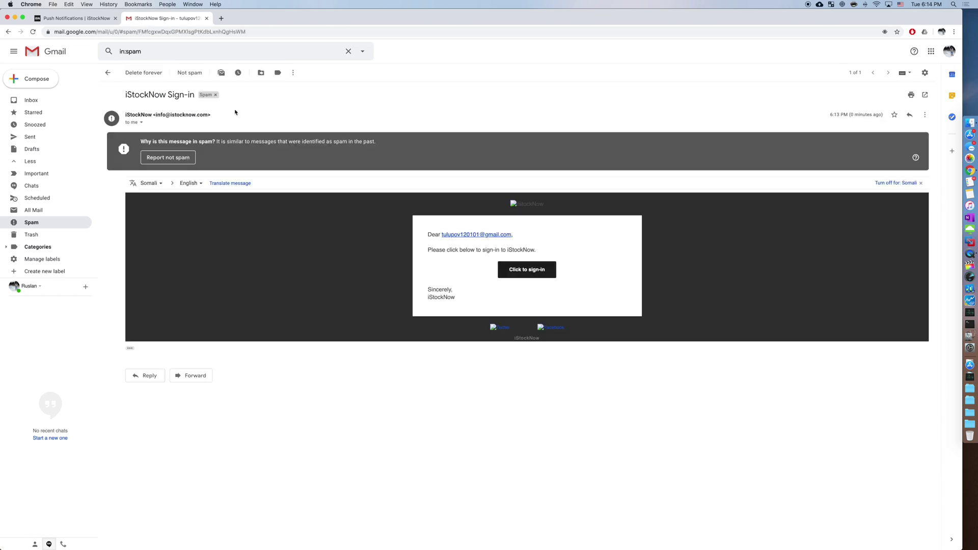
left_click(527, 269)
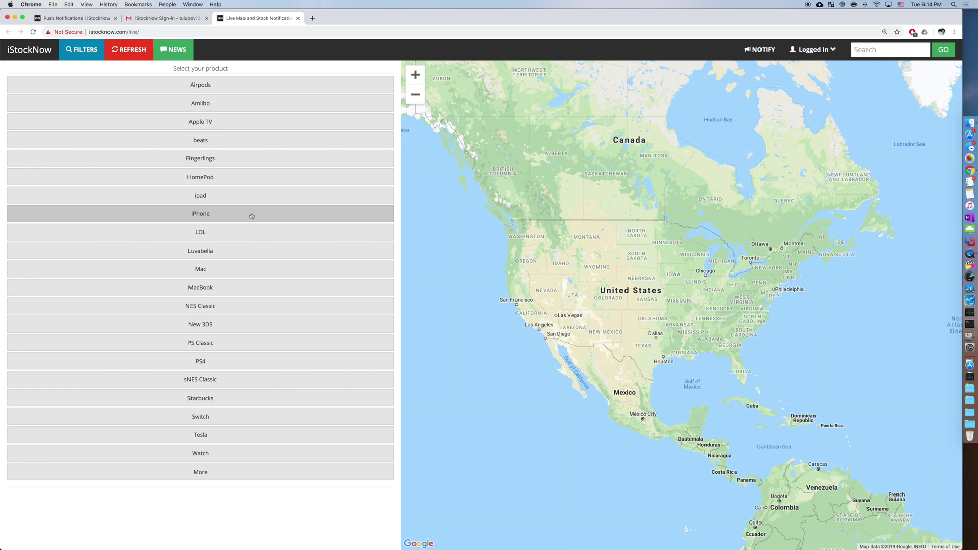
Filter the map to black Simfree iPhone XS Max and start a notification for Atlantic City.
left_click(816, 50)
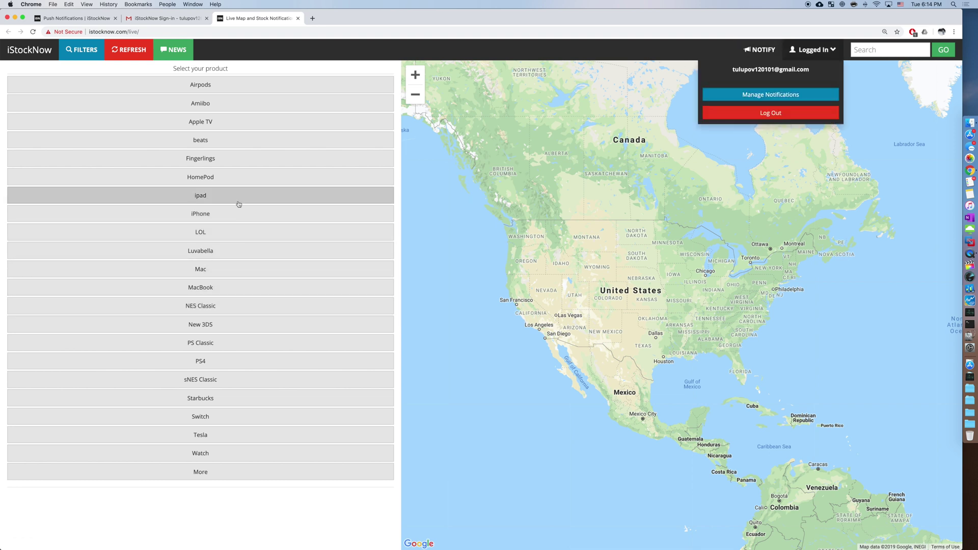
left_click(226, 213)
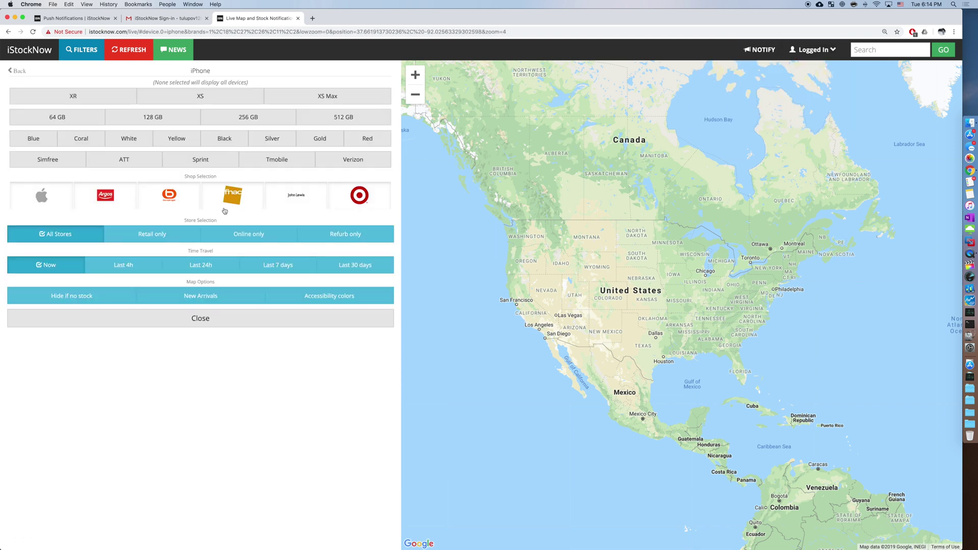
left_click(327, 96)
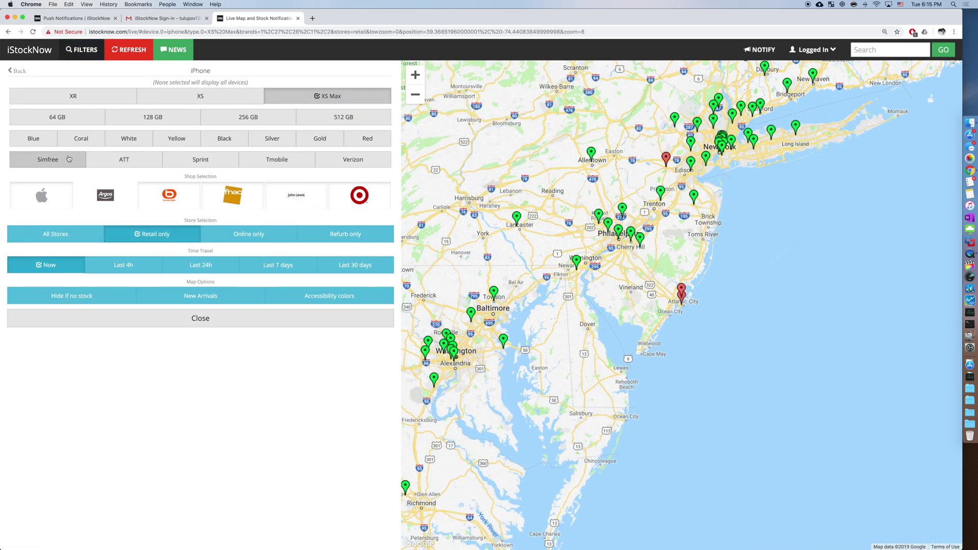
left_click(69, 159)
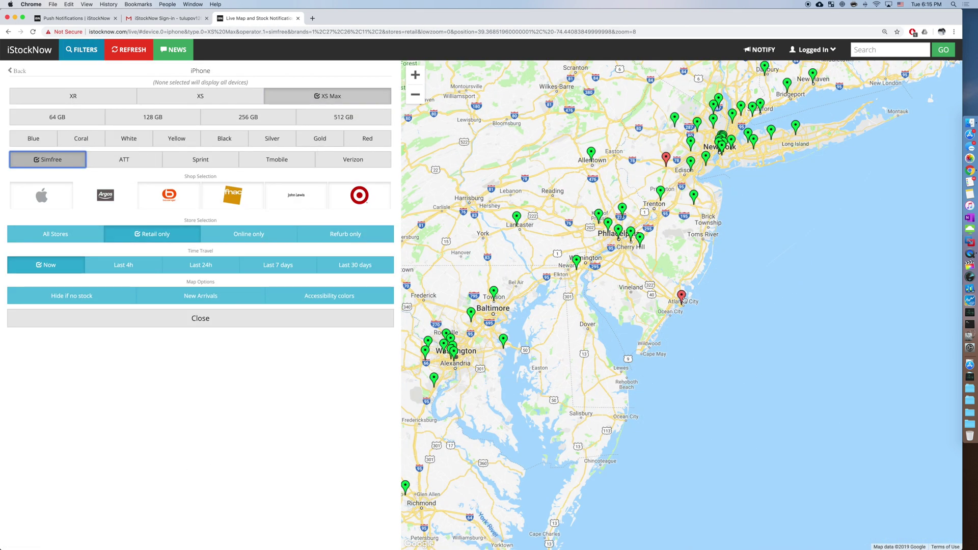
left_click(224, 138)
left_click(323, 94)
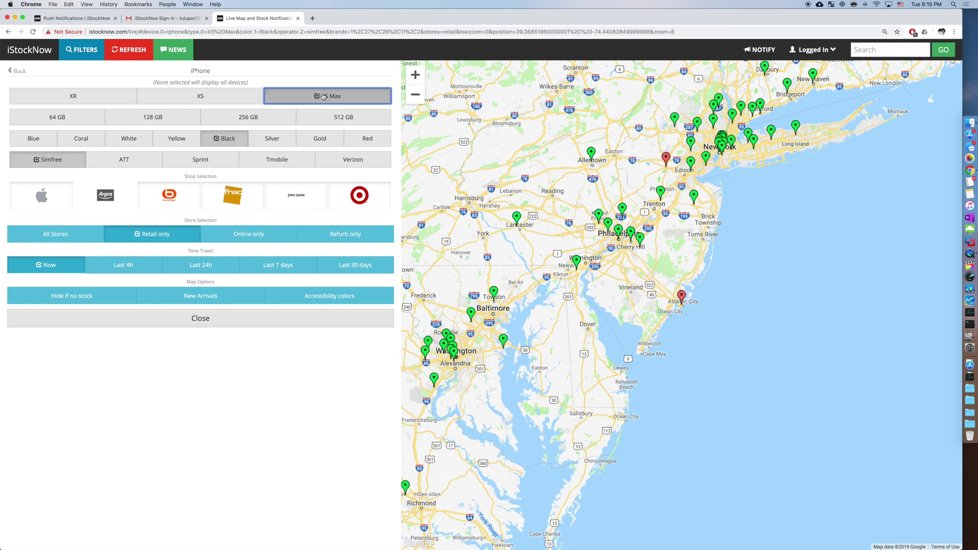
left_click(682, 297)
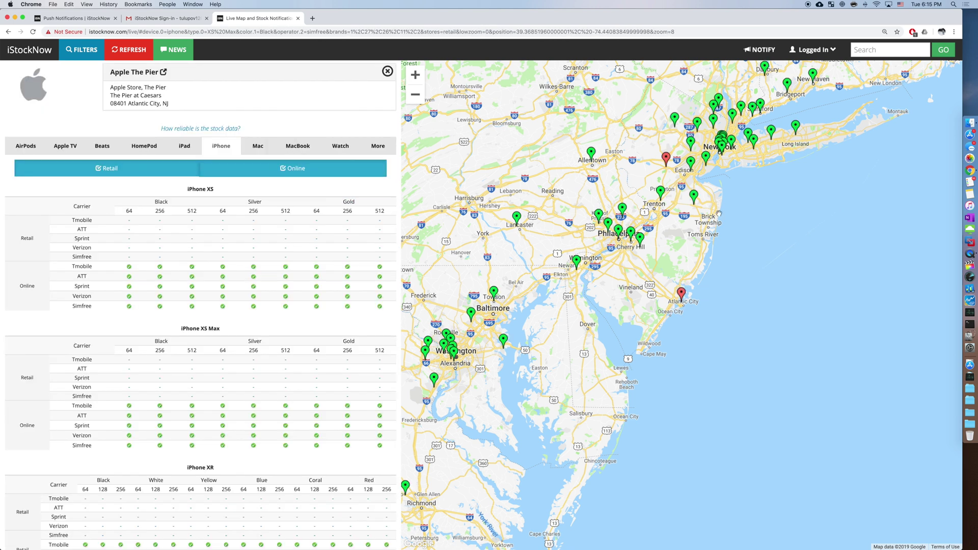
left_click(760, 49)
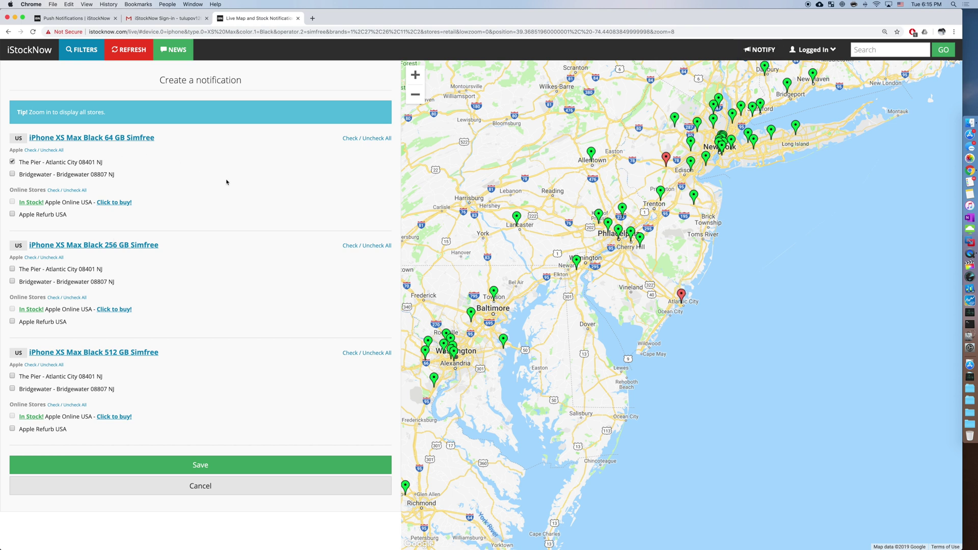
Save the iPhone XS Max Black 64 GB Simfree notification and close the success message.
left_click(203, 464)
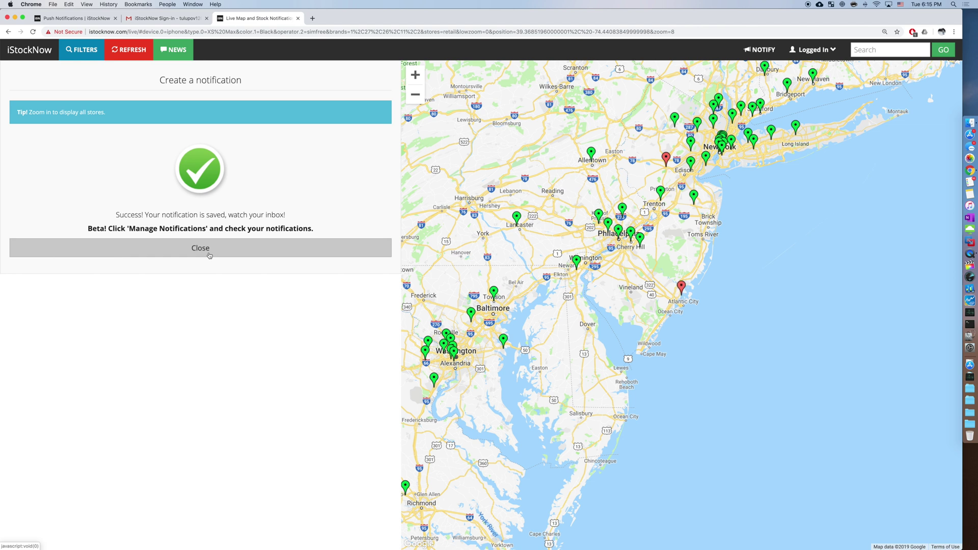
left_click(209, 252)
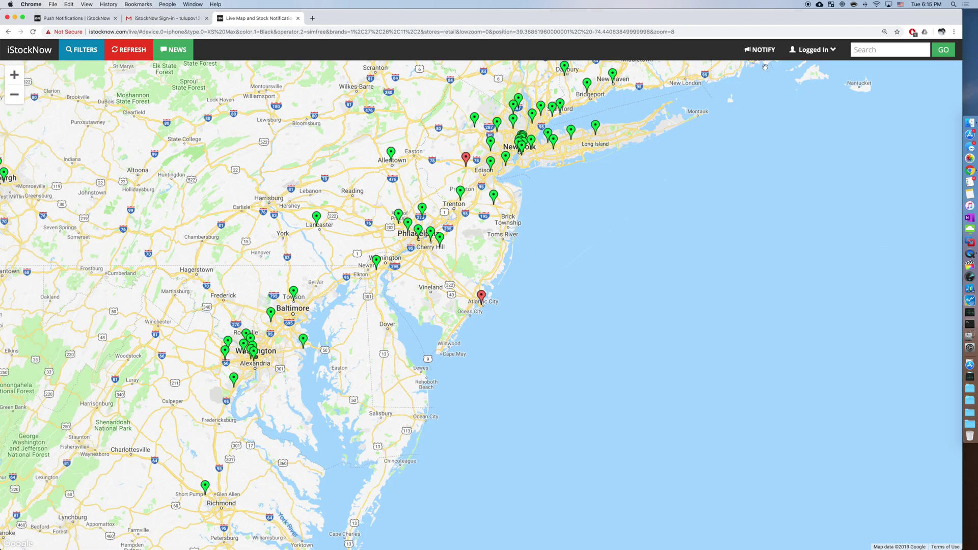
left_click(813, 51)
View the saved notifications, then open the 'Push Notifications | iStockNow' search result.
left_click(770, 93)
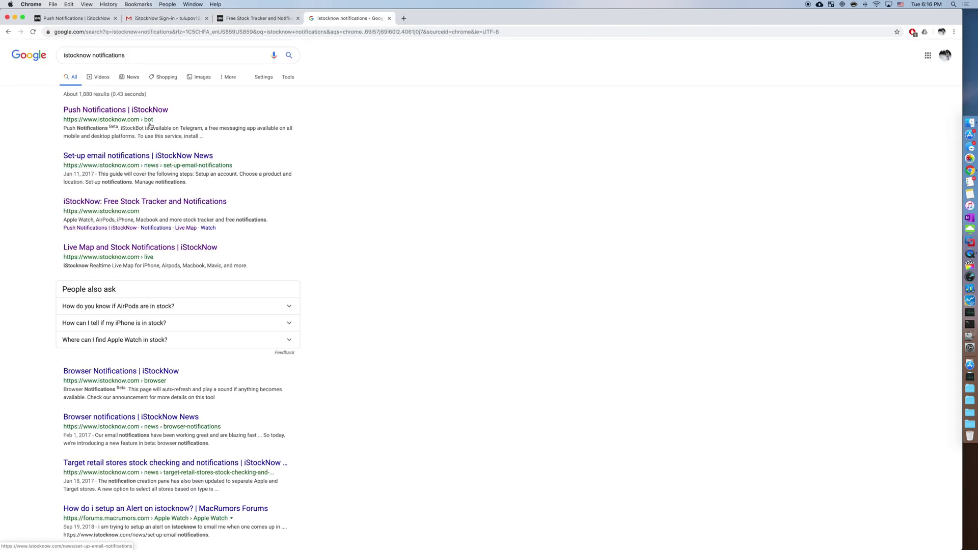
left_click(129, 112)
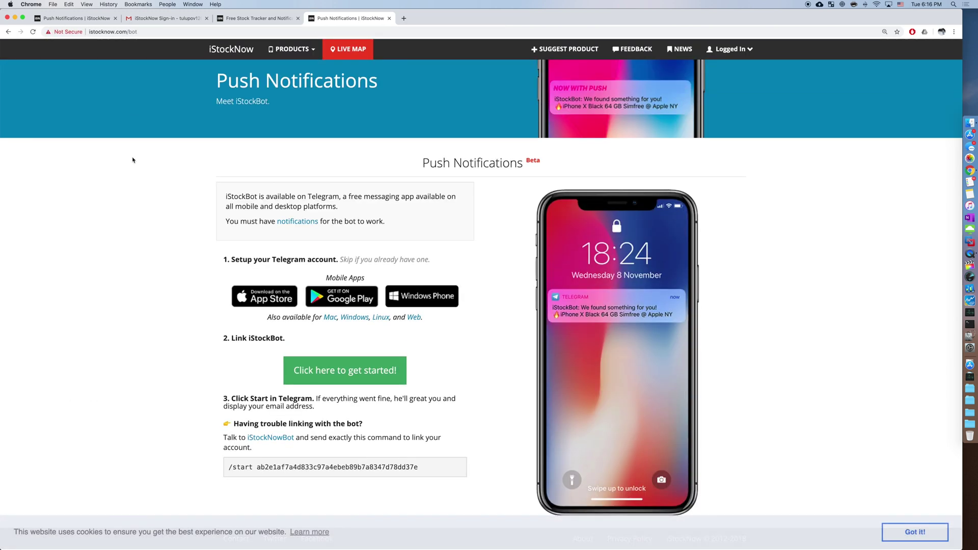
right_click(95, 189)
left_click(97, 187)
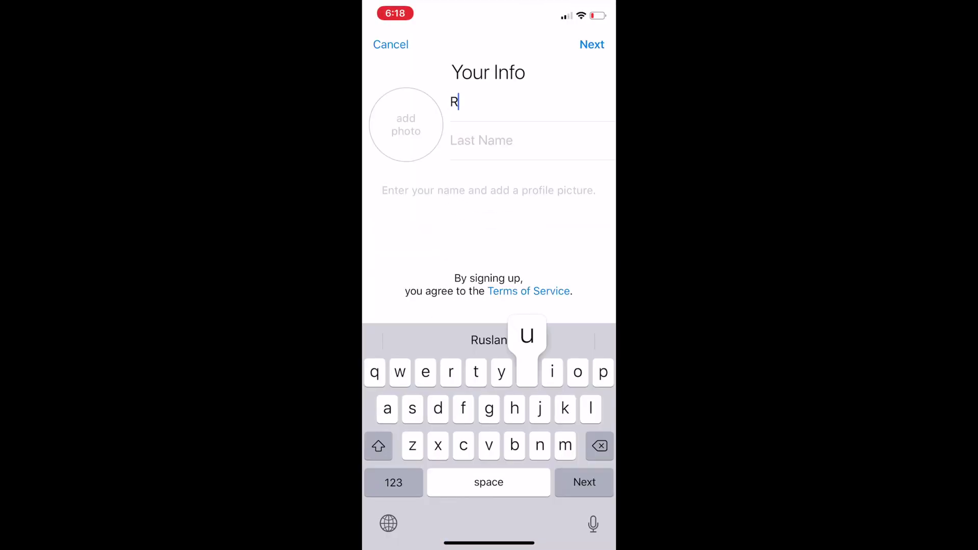
type("n")
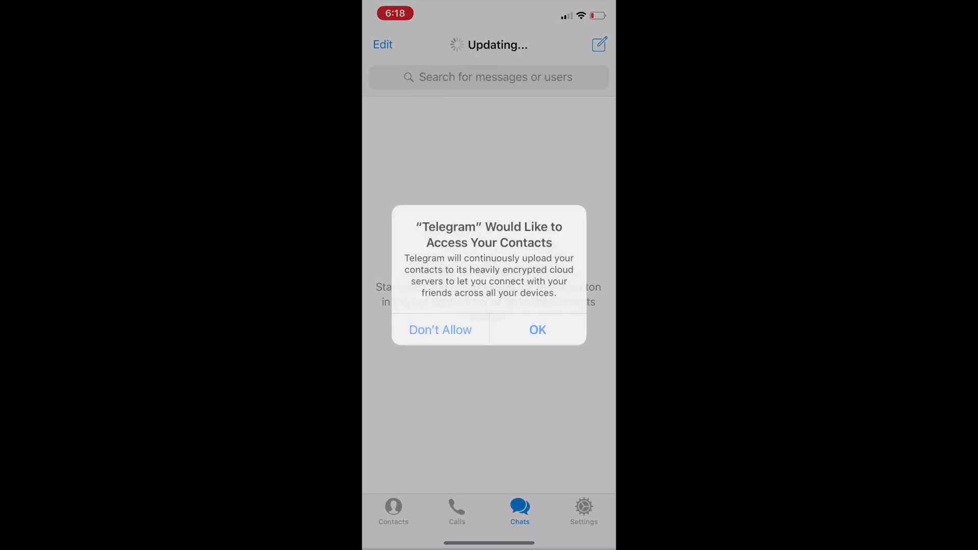
Decline Telegram contacts access, dismiss the notifications and Siri prompts, then open Gmail's Spam folder.
left_click(444, 325)
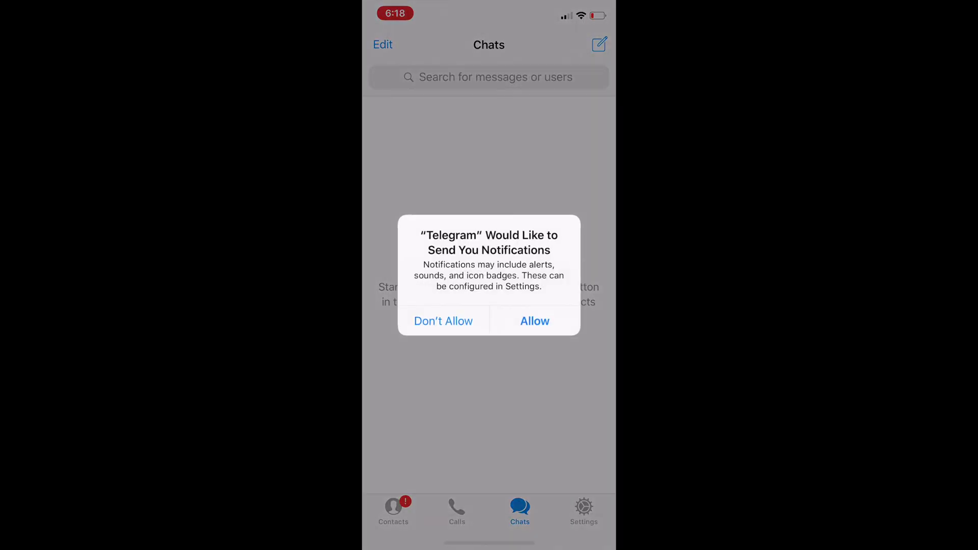
left_click(535, 321)
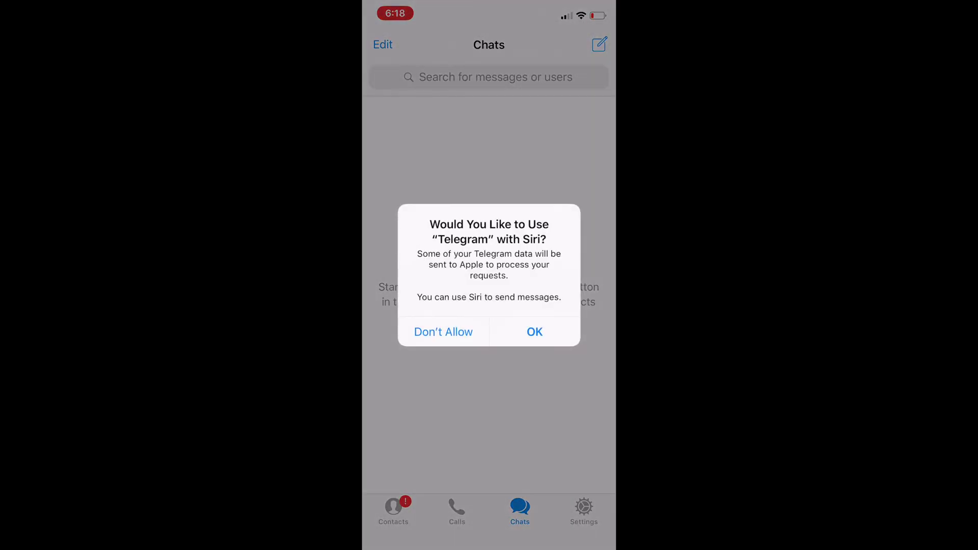
left_click(534, 332)
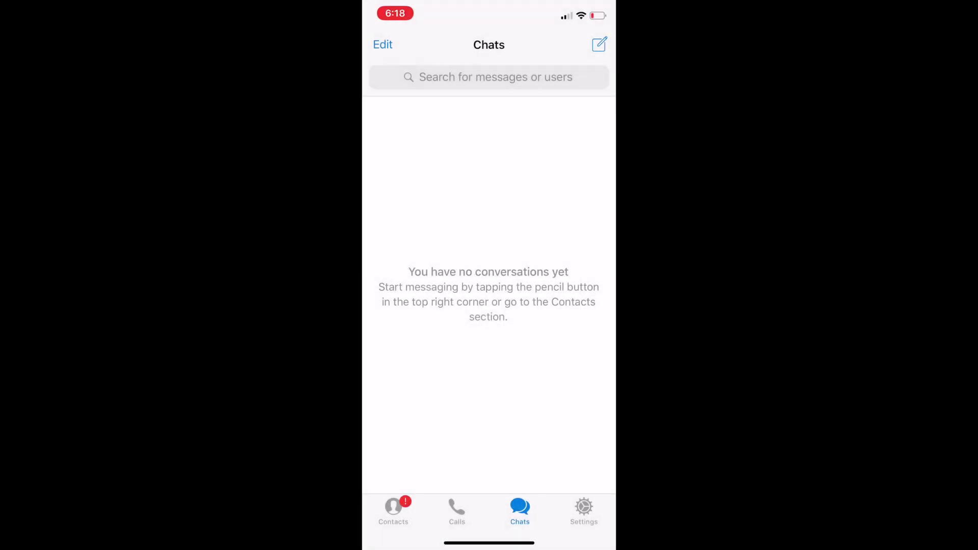
left_click(473, 367)
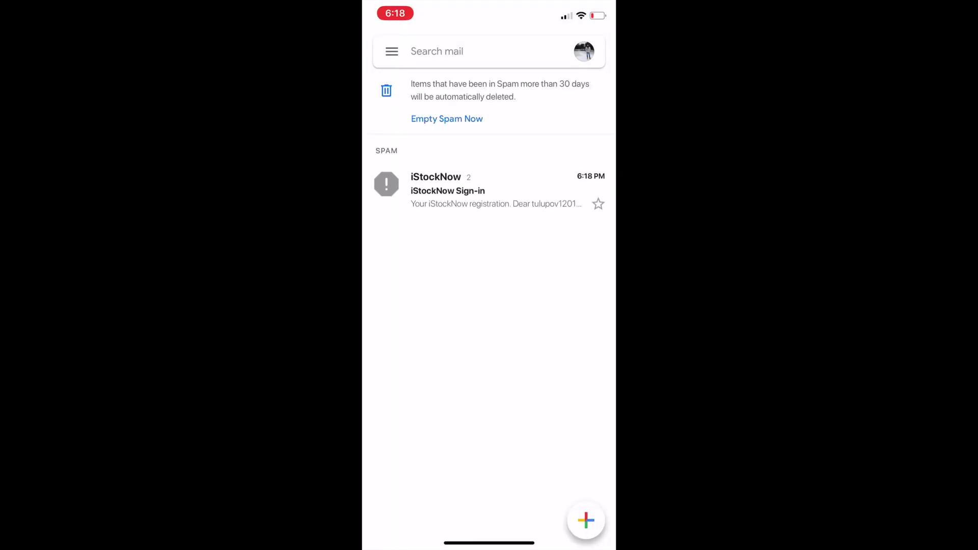
Open the iStockNow Sign-in message in Gmail's Spam folder.
left_click(489, 191)
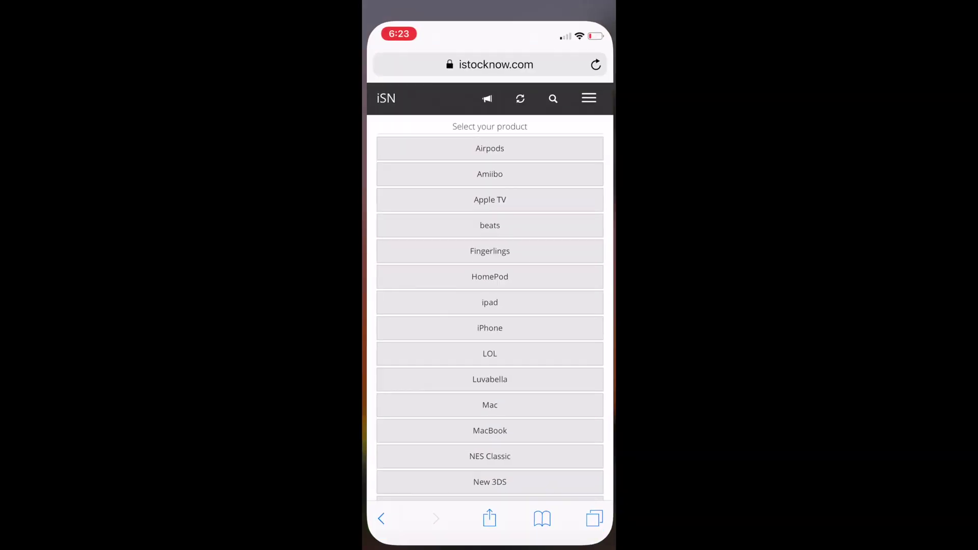
Search 'istocknow notifications', open the Push Notifications page and follow its iStockBot link.
key("Return")
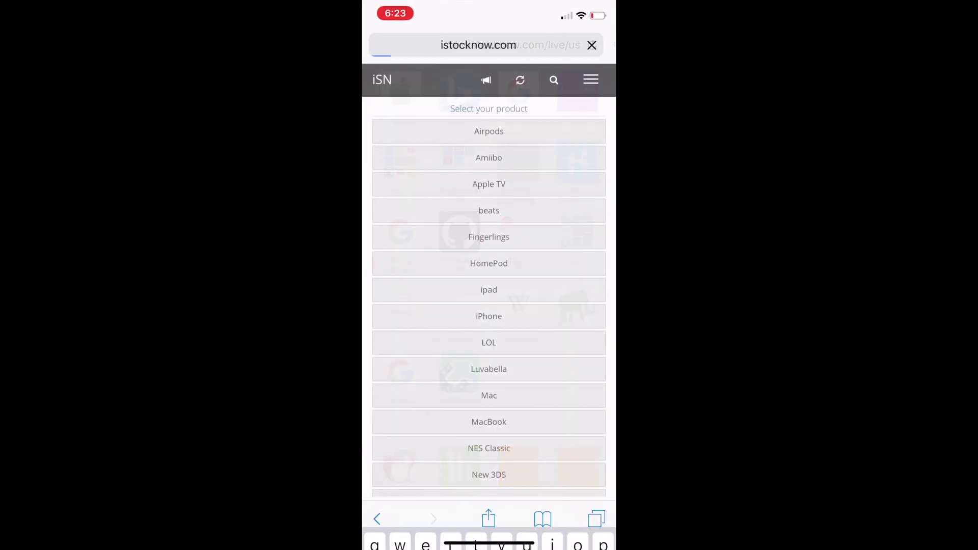
left_click(495, 44)
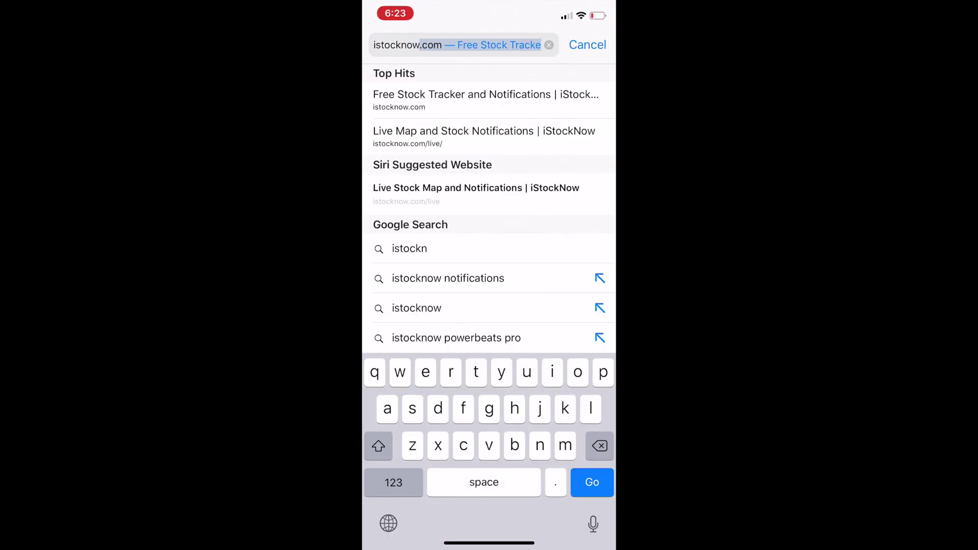
type("istock")
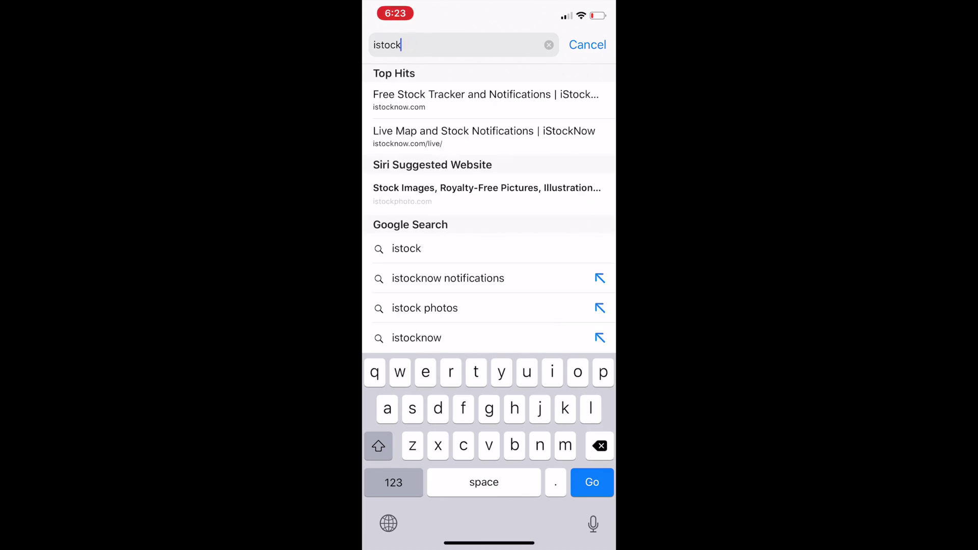
type("now notifications")
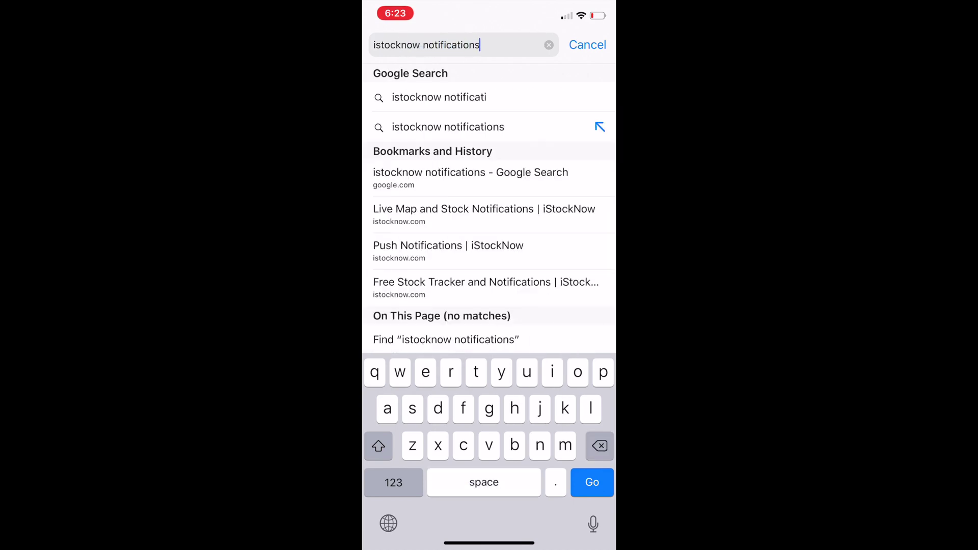
key("Return")
left_click(453, 208)
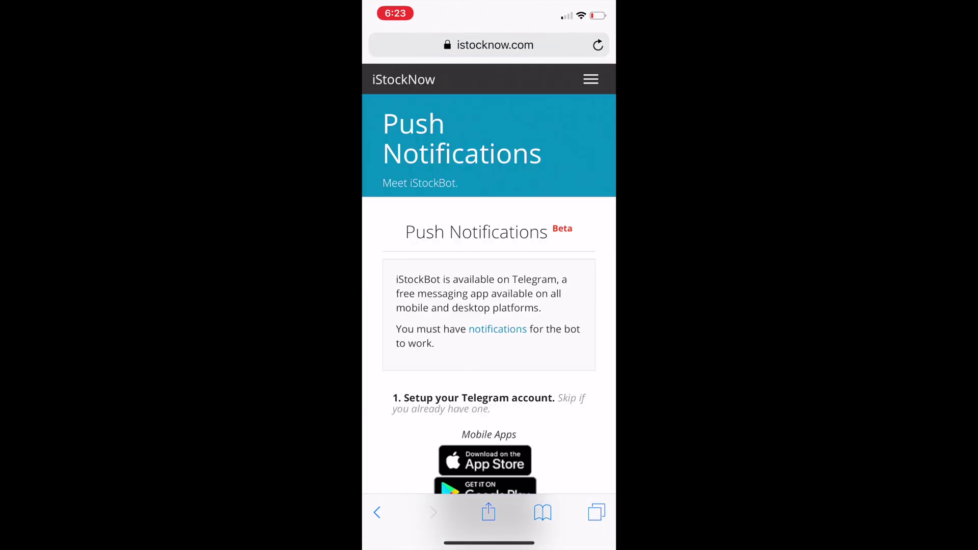
scroll(489, 344, "down", 10)
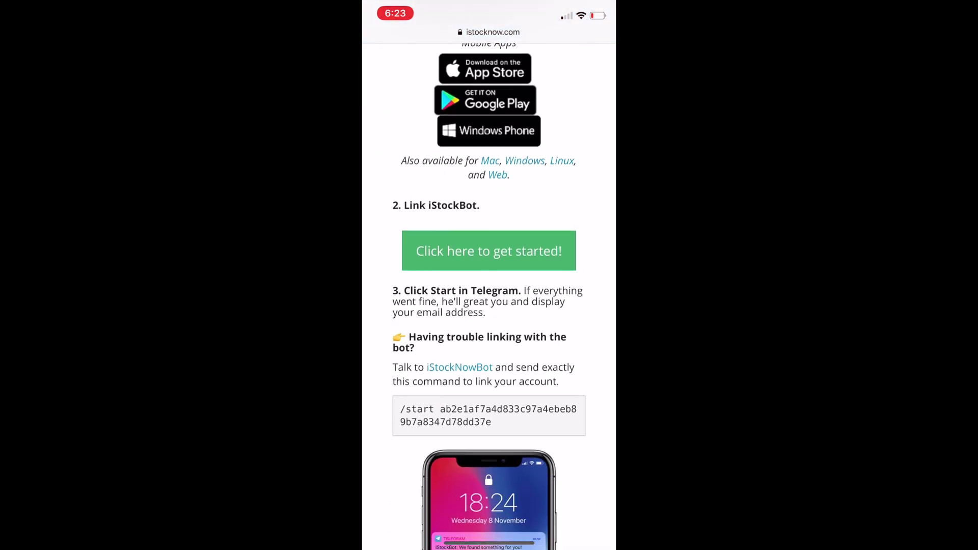
left_click(488, 251)
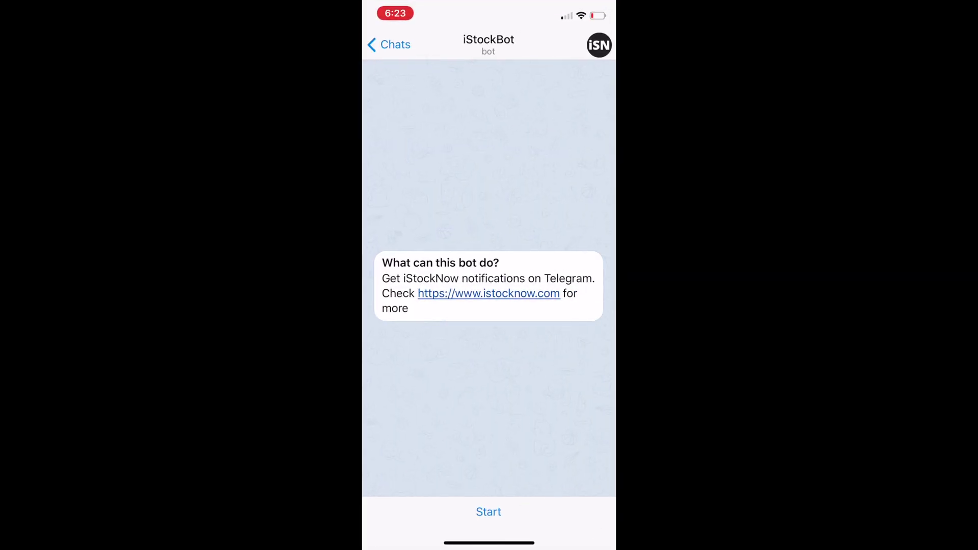
Start iStockBot and send it the /start command with the account linking code.
left_click(488, 512)
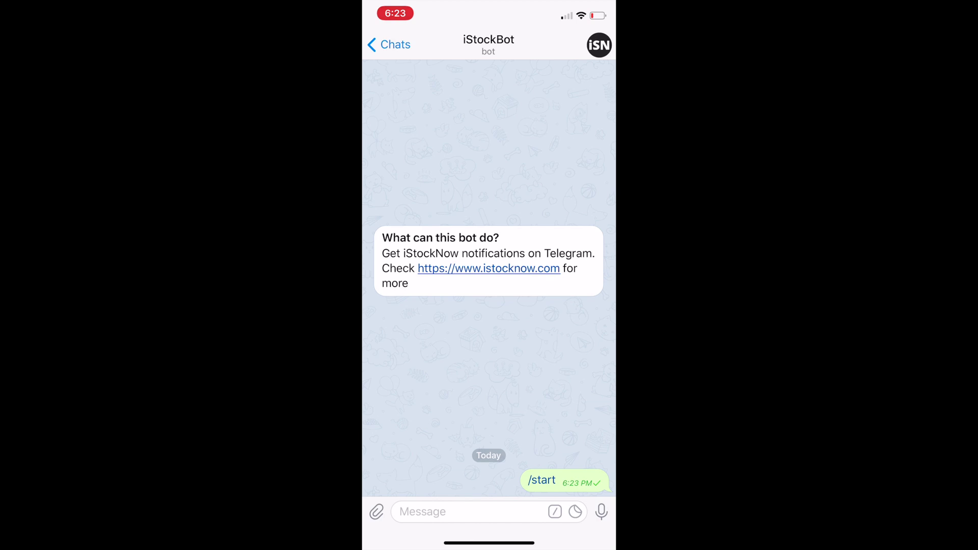
left_click(470, 512)
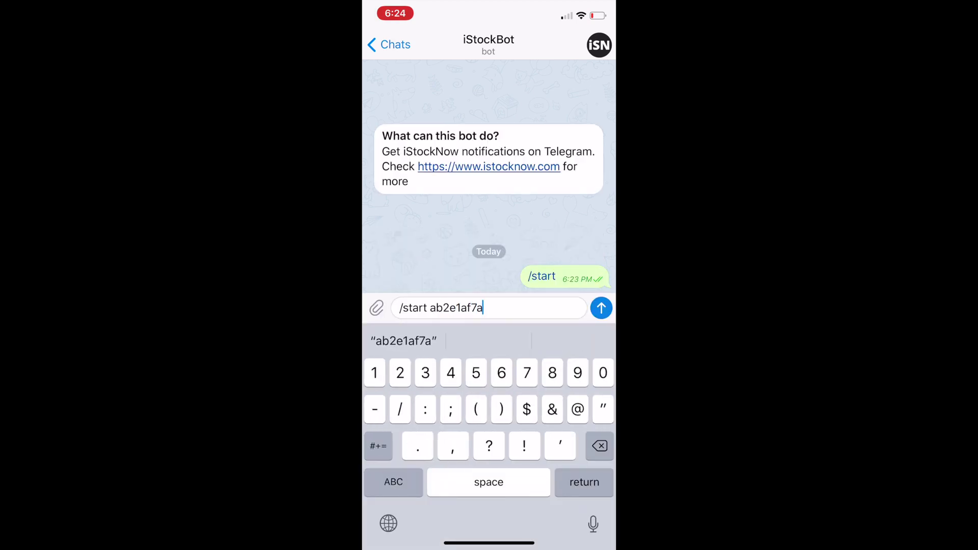
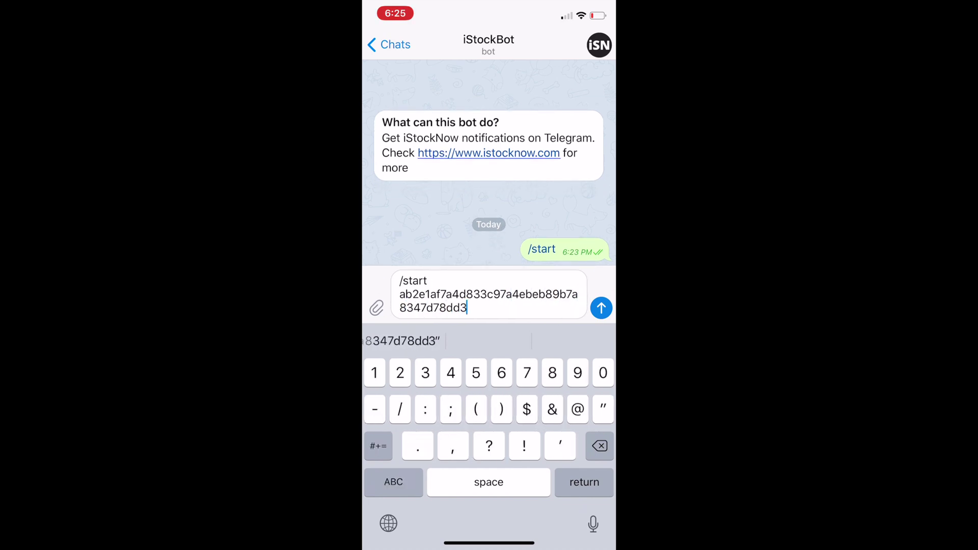
left_click(601, 307)
left_click(489, 184)
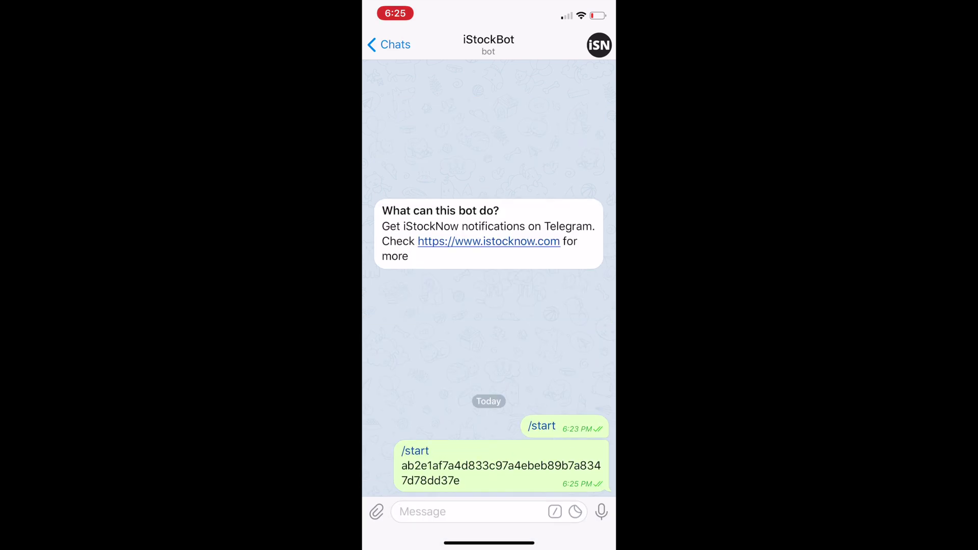